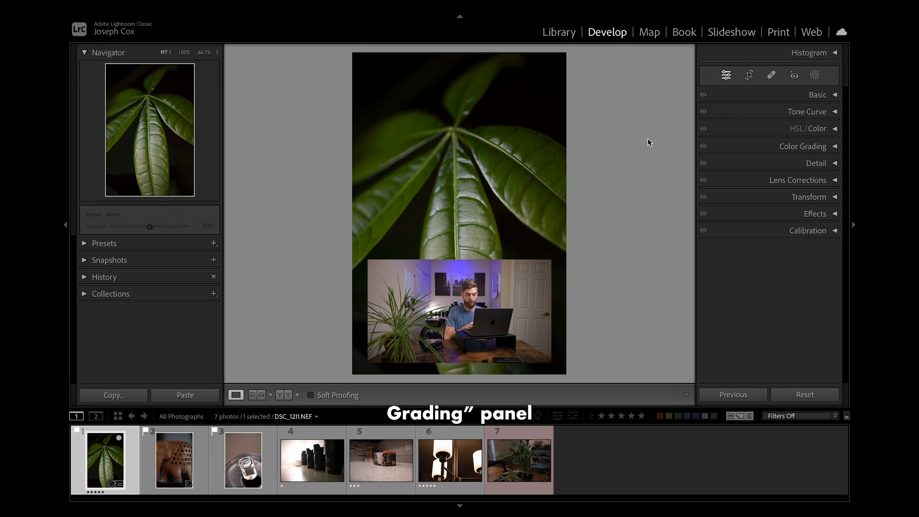
# Open the Color Grading controls and show the Shadows wheel on its own after viewing the 3-Way layout
pyautogui.click(834, 146)
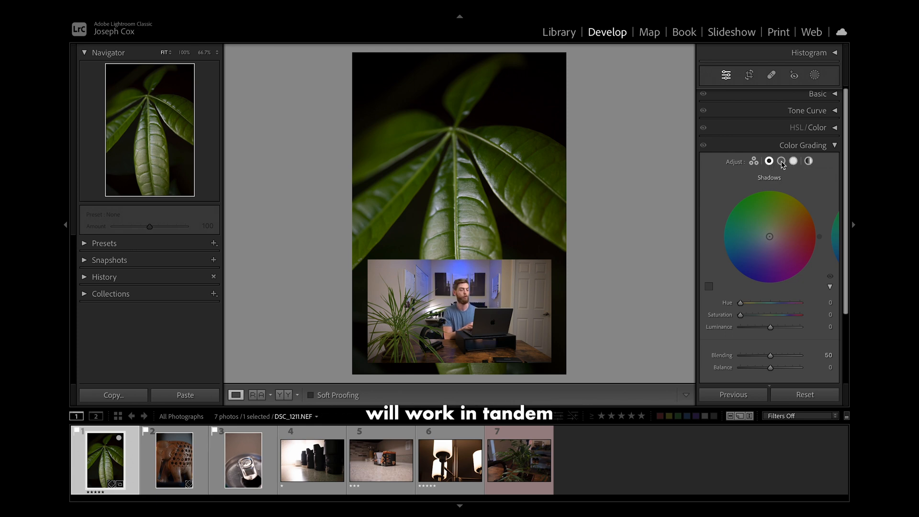
pyautogui.click(754, 162)
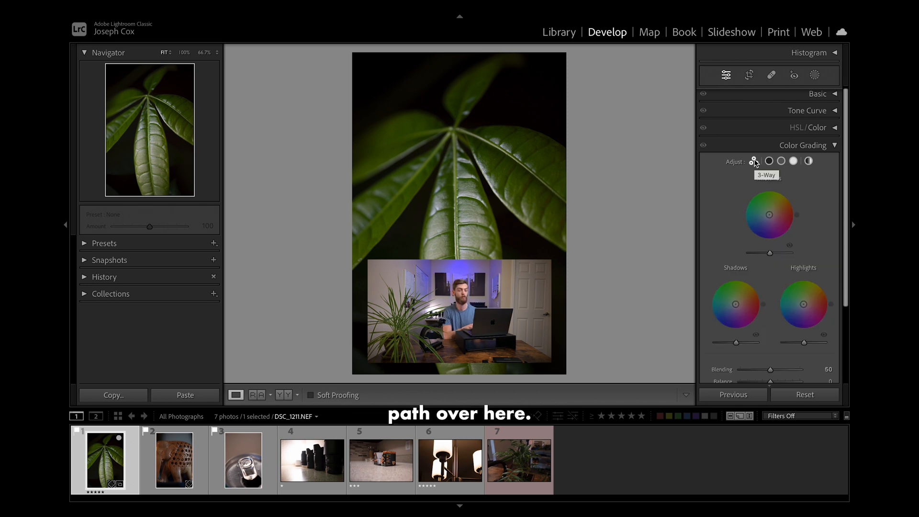
pyautogui.click(769, 160)
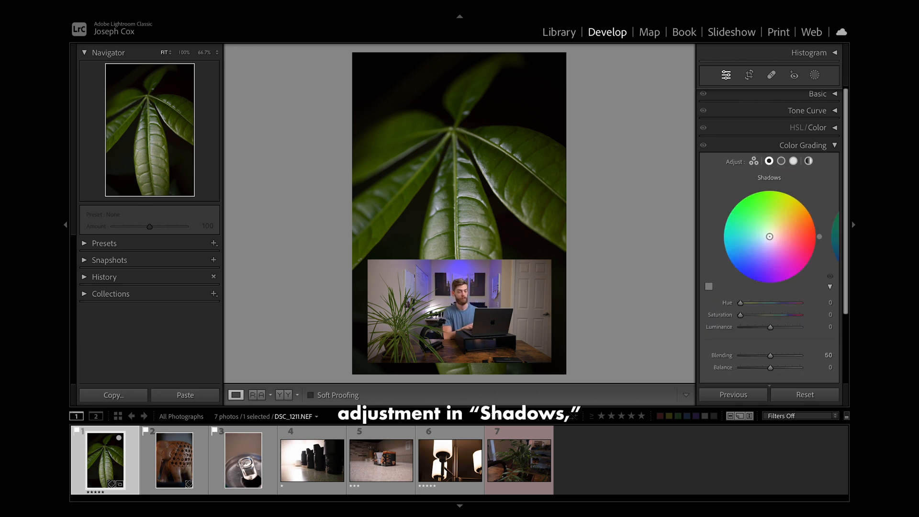
# Try a green Shadows tint with hue 101 and saturation 59, checking it in both the 3-Way and Shadows views
pyautogui.click(753, 162)
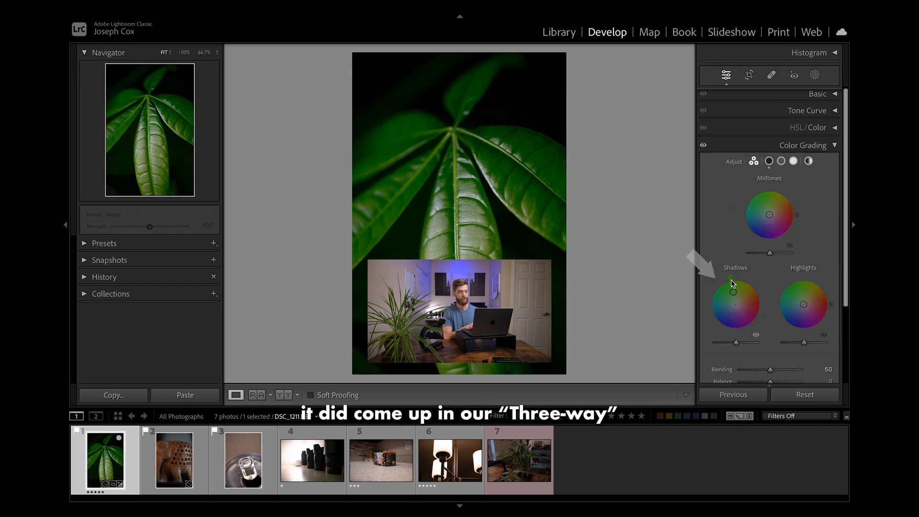
pyautogui.moveTo(738, 291)
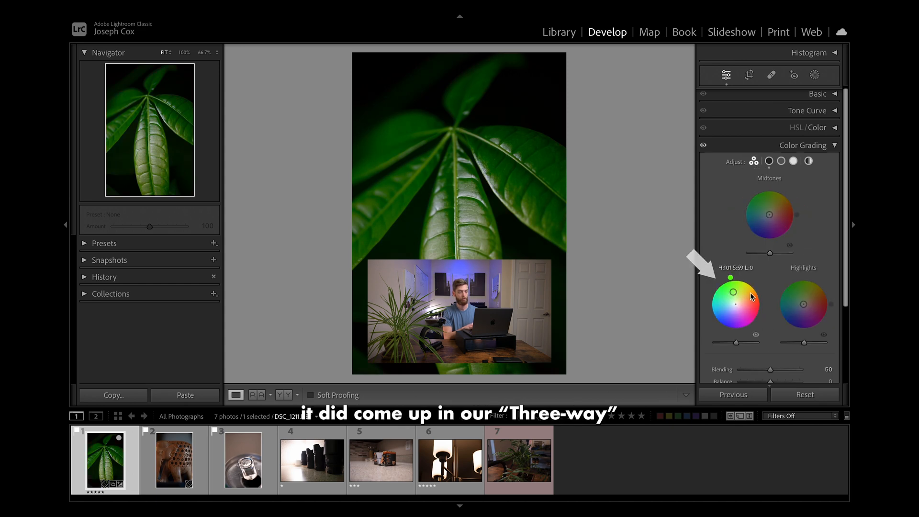
pyautogui.click(770, 162)
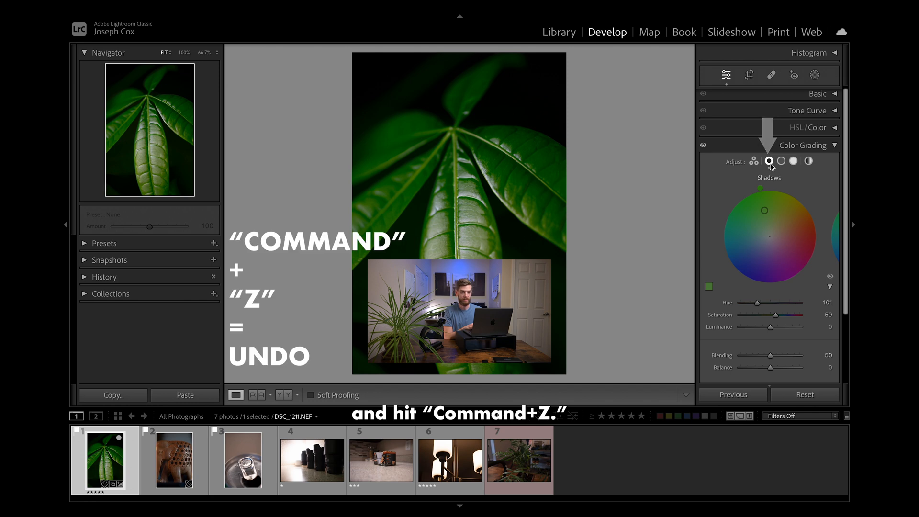
pyautogui.press('super+z')
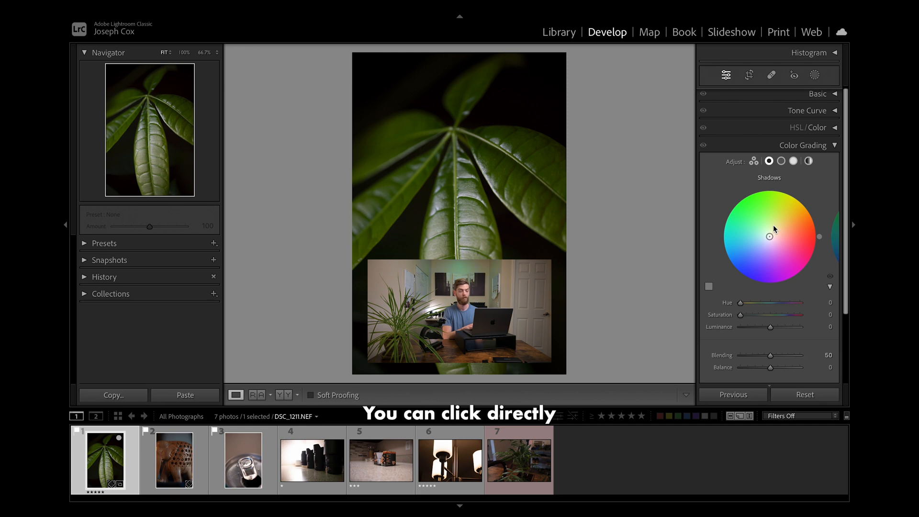
# Tint the shadows cyan on the Shadows color wheel with hue 173 and saturation 30
pyautogui.click(778, 205)
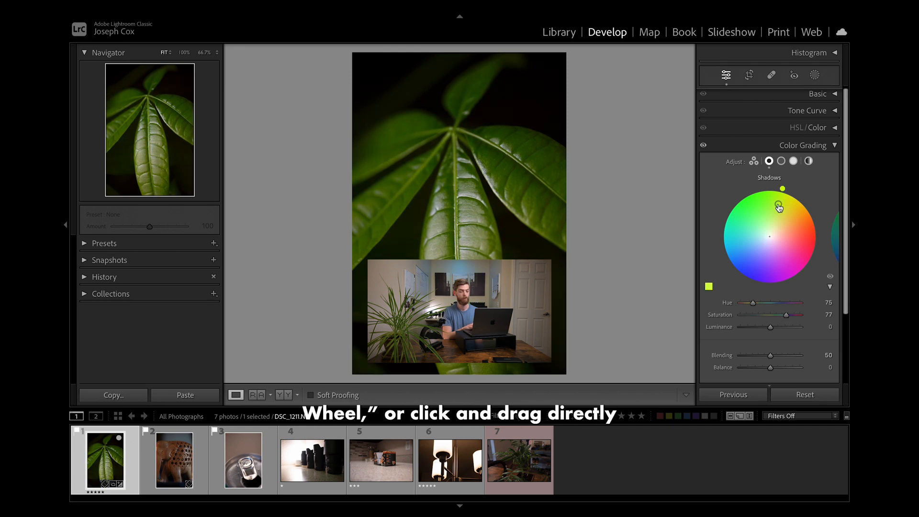
pyautogui.moveTo(784, 261); pyautogui.dragTo(774, 259)
pyautogui.moveTo(744, 228)
pyautogui.mouseDown()
pyautogui.moveTo(780, 218)
pyautogui.moveTo(756, 236)
pyautogui.mouseUp()
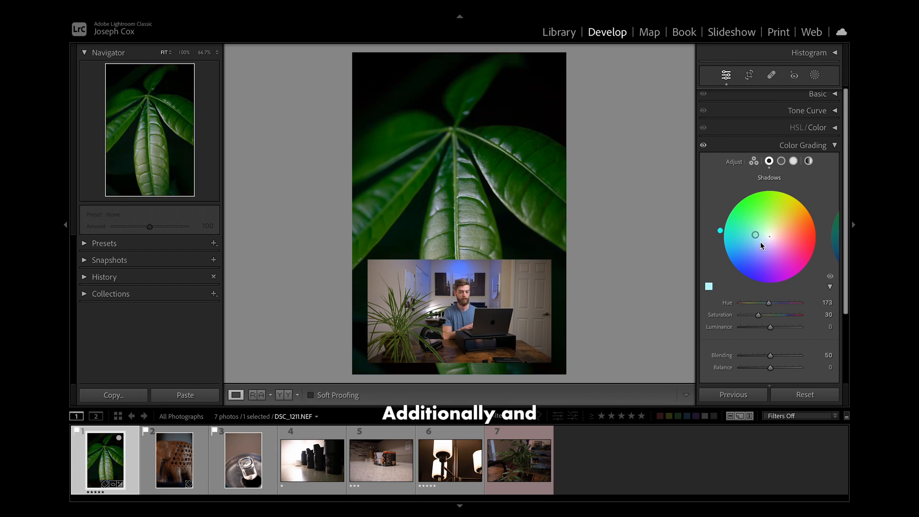
# Collapse the Shadows hue and saturation sliders to compact values, set the hue to 227 and adjust the saturation
pyautogui.click(830, 287)
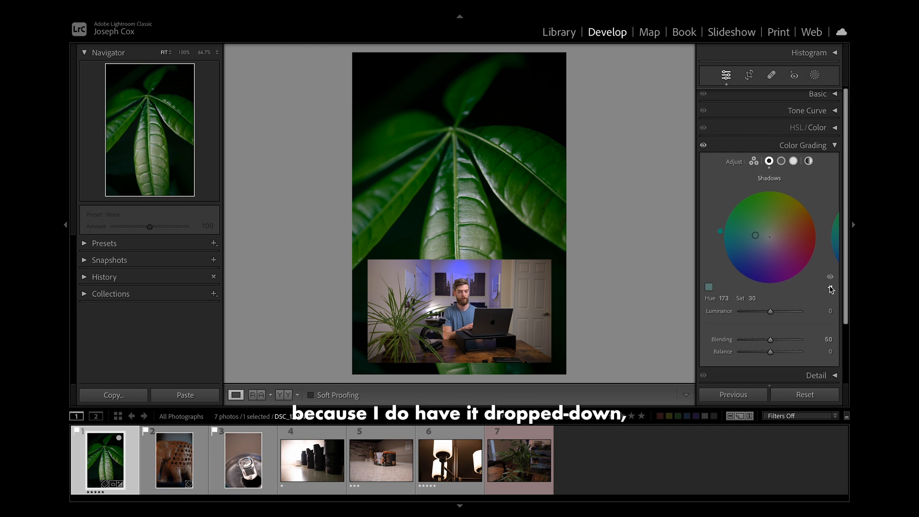
pyautogui.click(830, 288)
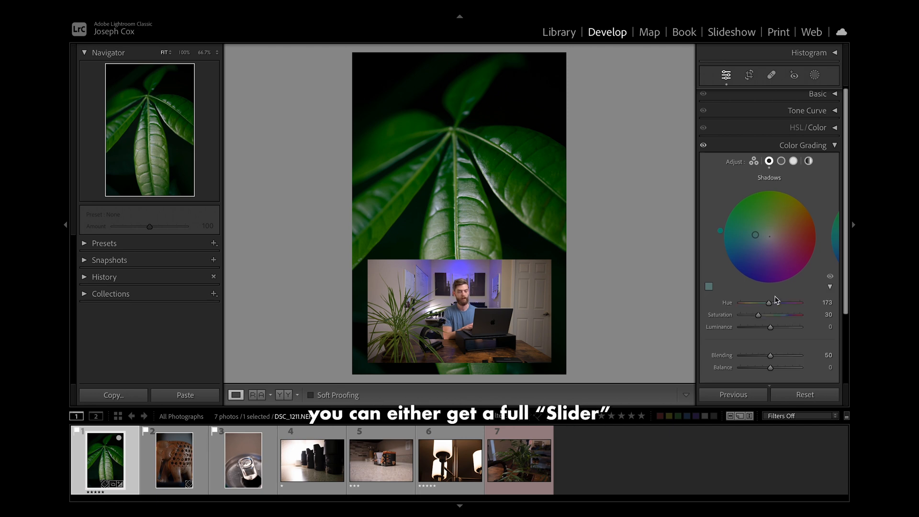
pyautogui.click(830, 287)
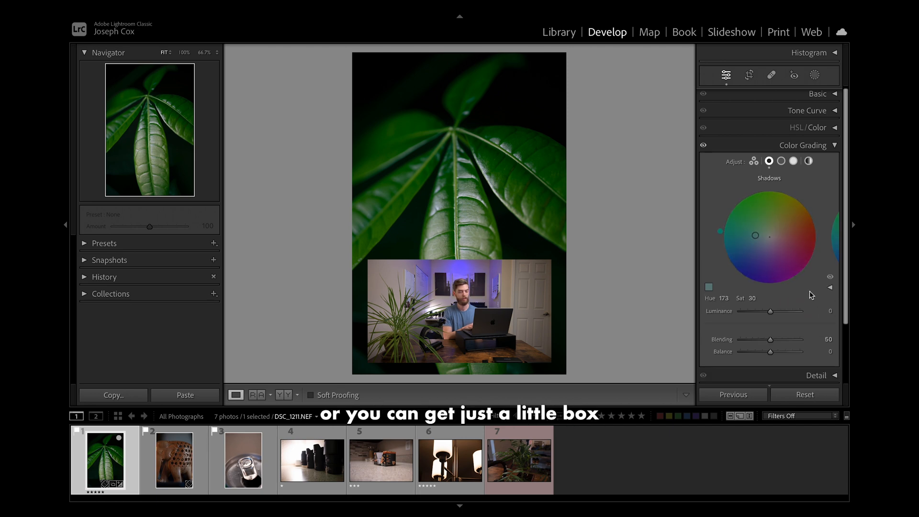
pyautogui.moveTo(725, 299); pyautogui.dragTo(751, 298)
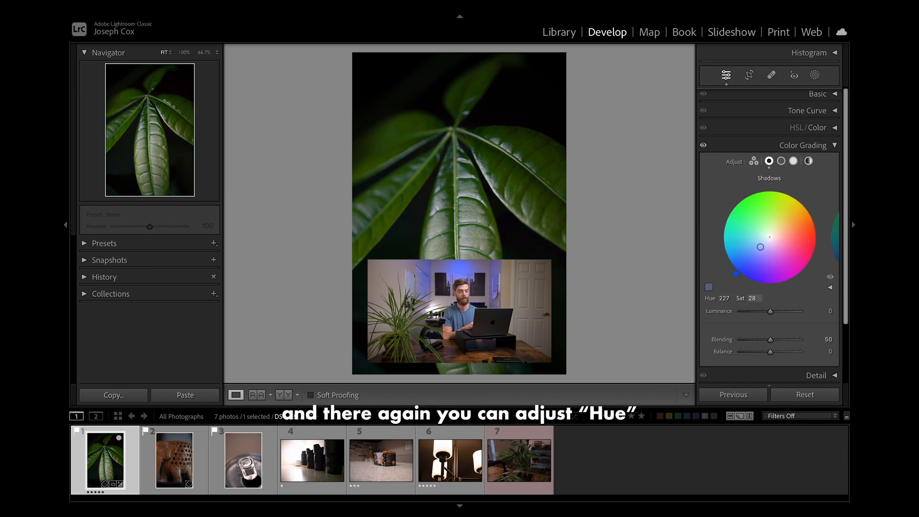
pyautogui.moveTo(754, 298); pyautogui.dragTo(755, 297)
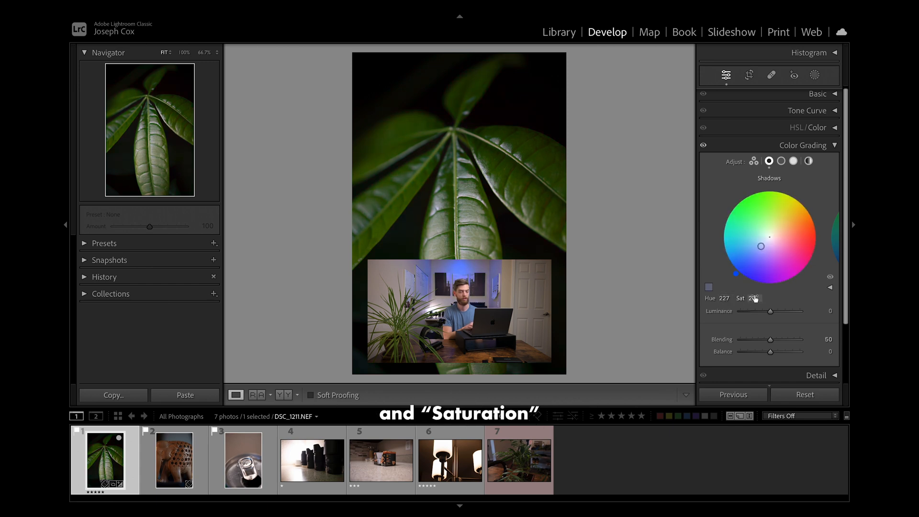
# Expand the Shadows sliders again and set the hue to 237 and the saturation to 54
pyautogui.click(721, 298)
pyautogui.click(830, 287)
pyautogui.moveTo(755, 314); pyautogui.dragTo(776, 315)
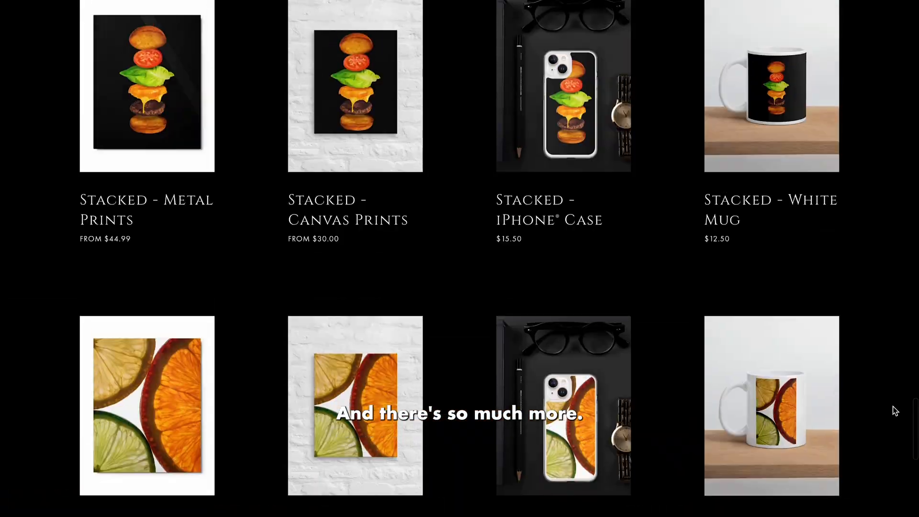
# Browse the online shop's product listings, covering prints, phone cases, mugs, hoodies and hats
pyautogui.scroll(4, 894, 410)
pyautogui.scroll(7, 893, 408)
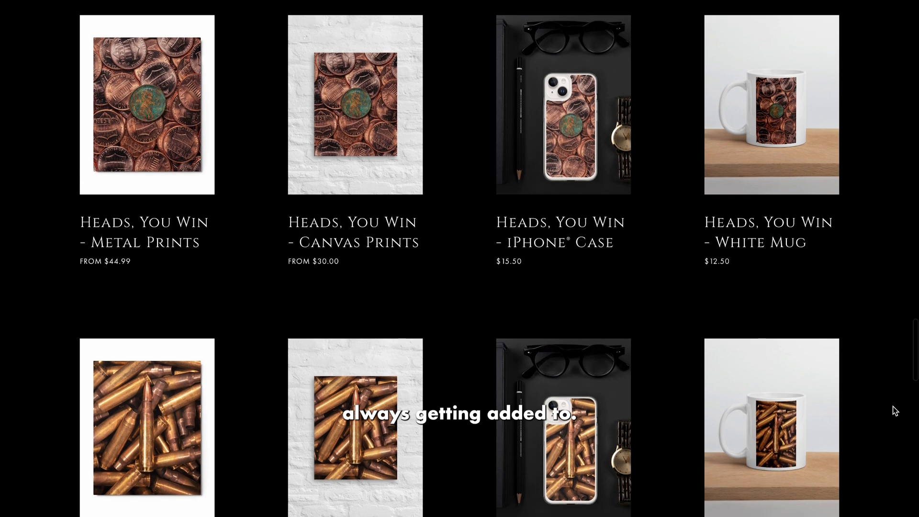
pyautogui.scroll(12, 893, 406)
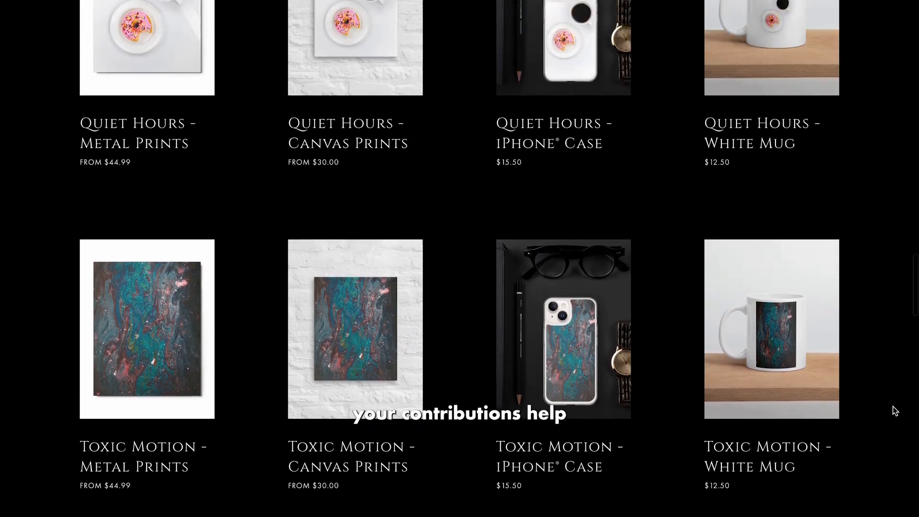
pyautogui.scroll(10, 892, 406)
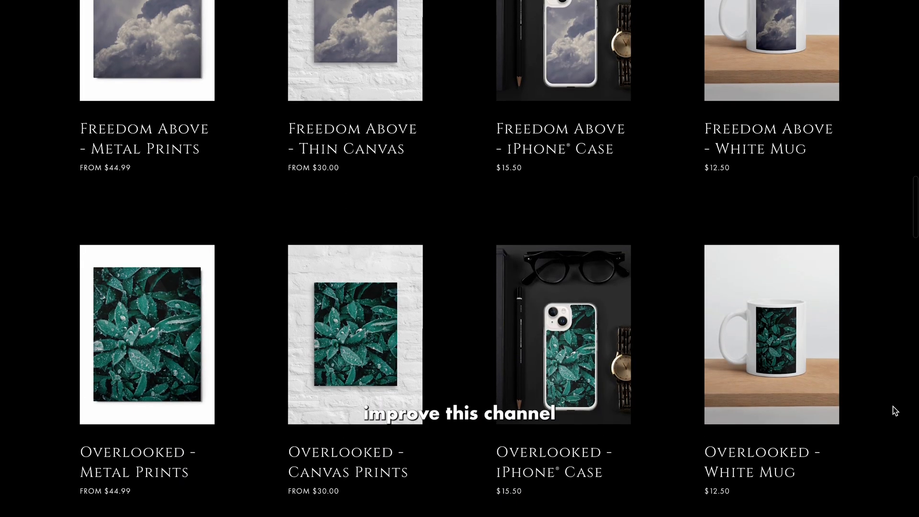
pyautogui.scroll(13, 892, 406)
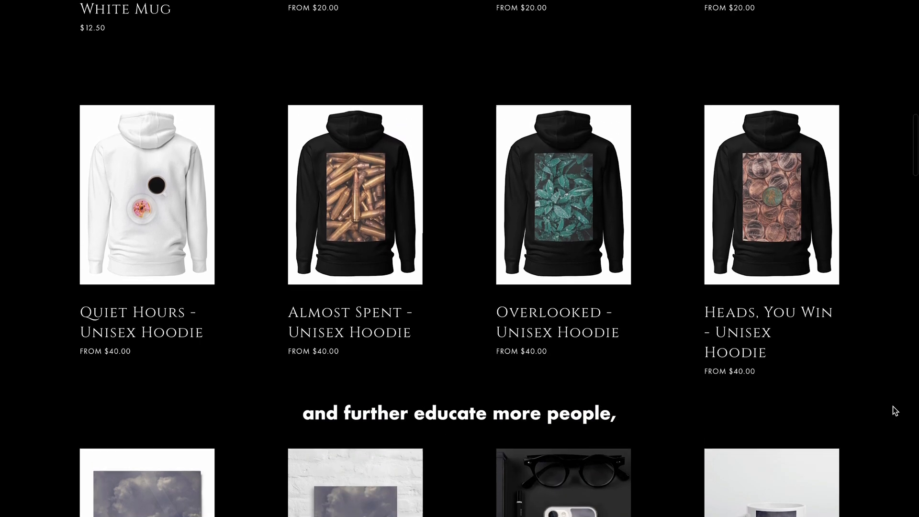
pyautogui.scroll(10, 892, 407)
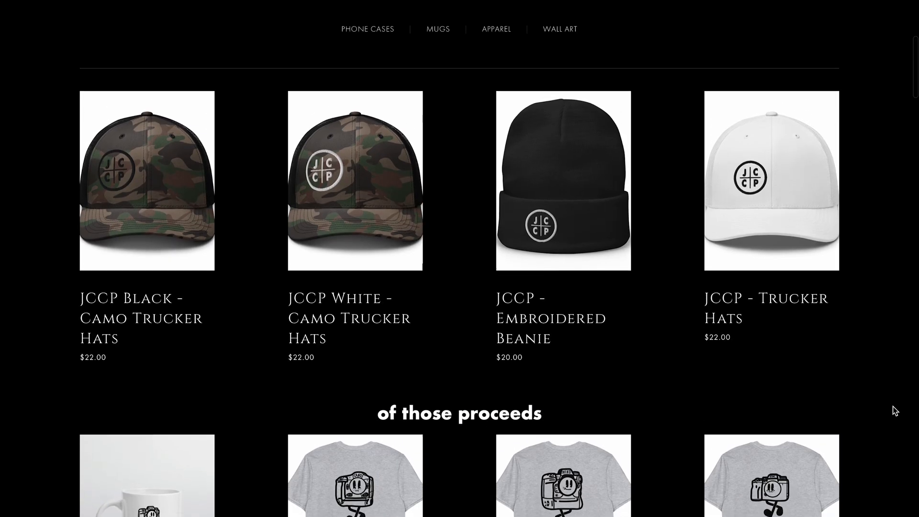
pyautogui.scroll(7, 892, 406)
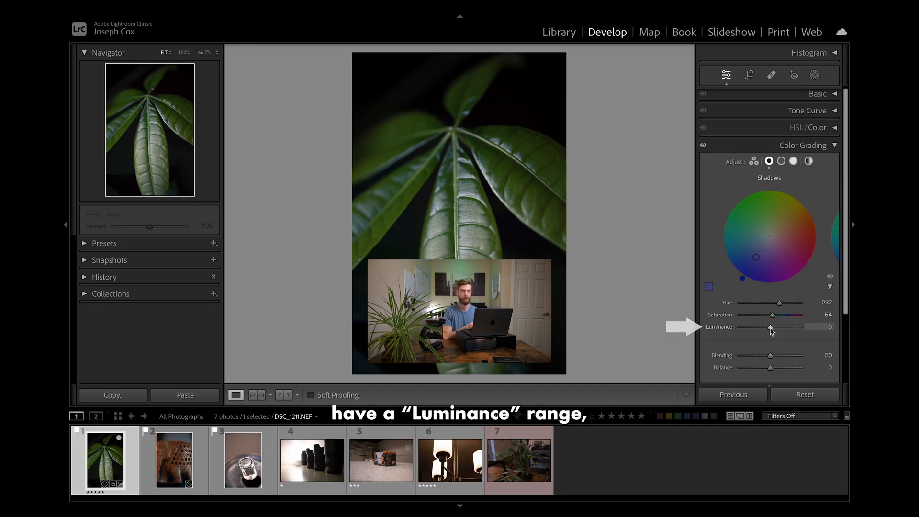
# Raise the Shadows luminance to +10 in Lightroom Classic's Color Grading controls
pyautogui.moveTo(771, 329)
pyautogui.mouseDown()
pyautogui.moveTo(748, 329)
pyautogui.moveTo(784, 327)
pyautogui.moveTo(772, 328)
pyautogui.mouseUp()
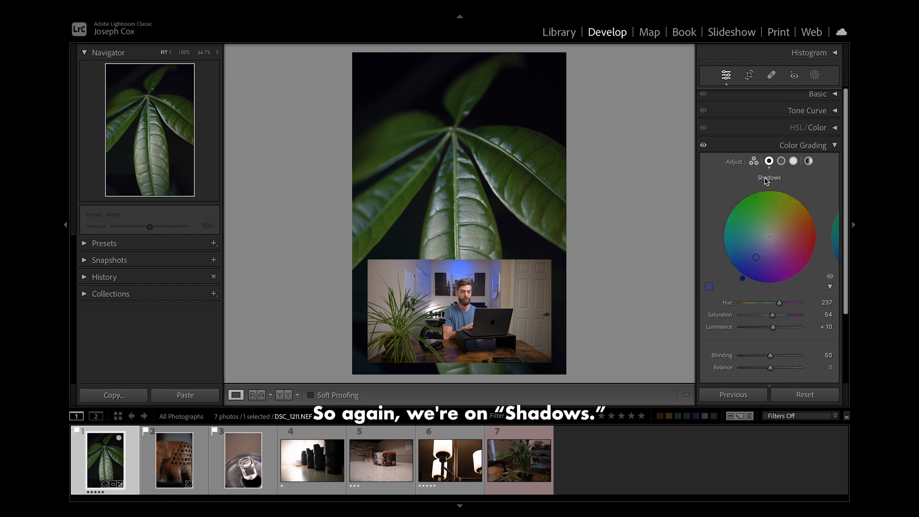
# Tint the Midtones green with hue 93 and saturation 58, and the Highlights magenta with hue 295 and saturation 78
pyautogui.click(781, 161)
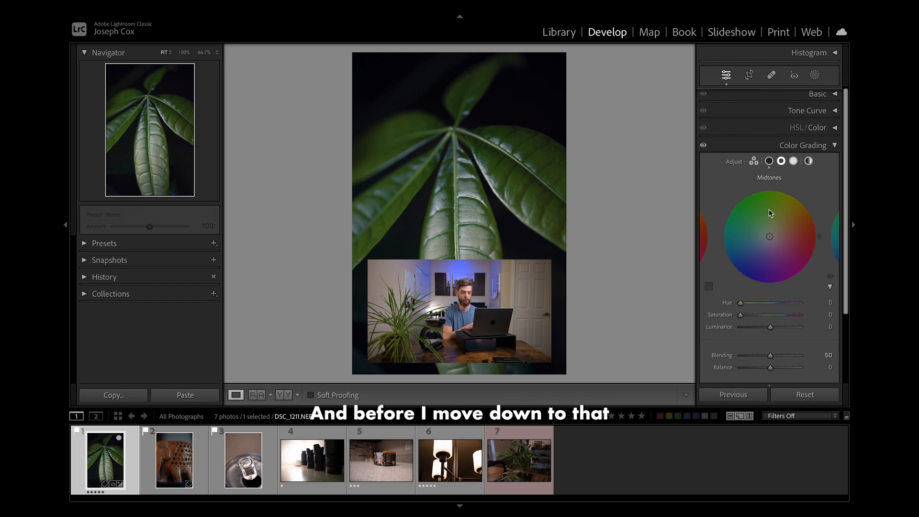
pyautogui.click(793, 161)
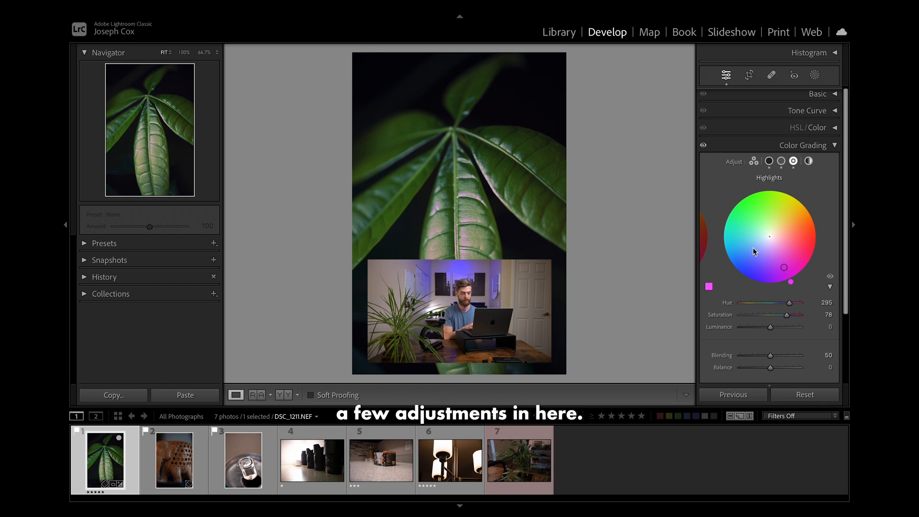
pyautogui.click(781, 162)
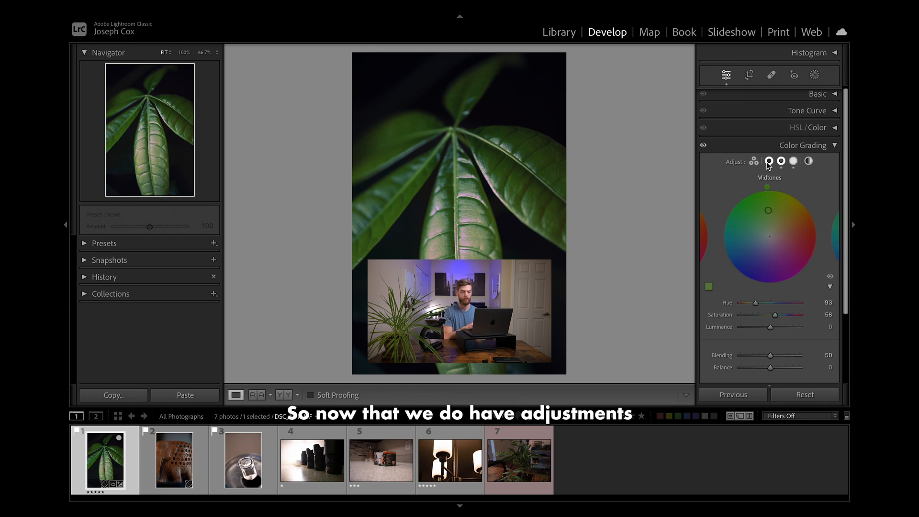
pyautogui.click(769, 161)
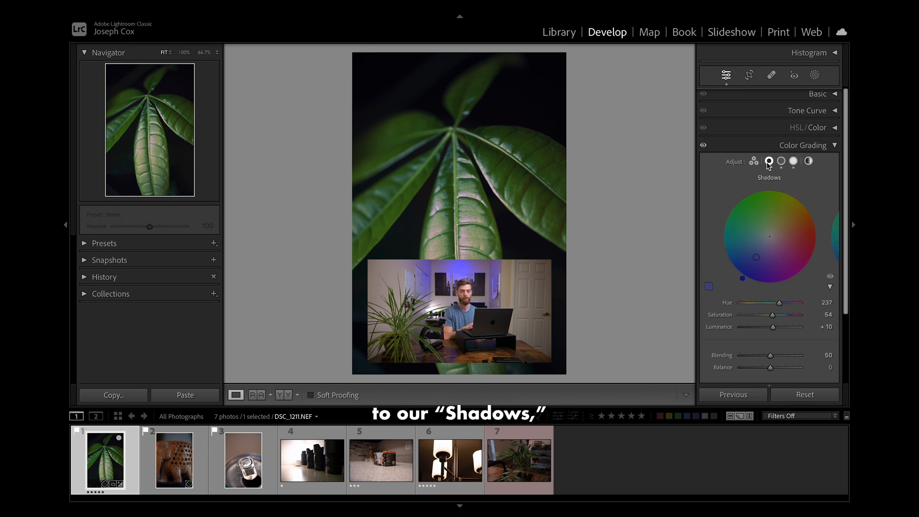
pyautogui.click(793, 160)
# Set the color grading Blending to 32 and Balance to -49
pyautogui.scroll(-3, 766, 278)
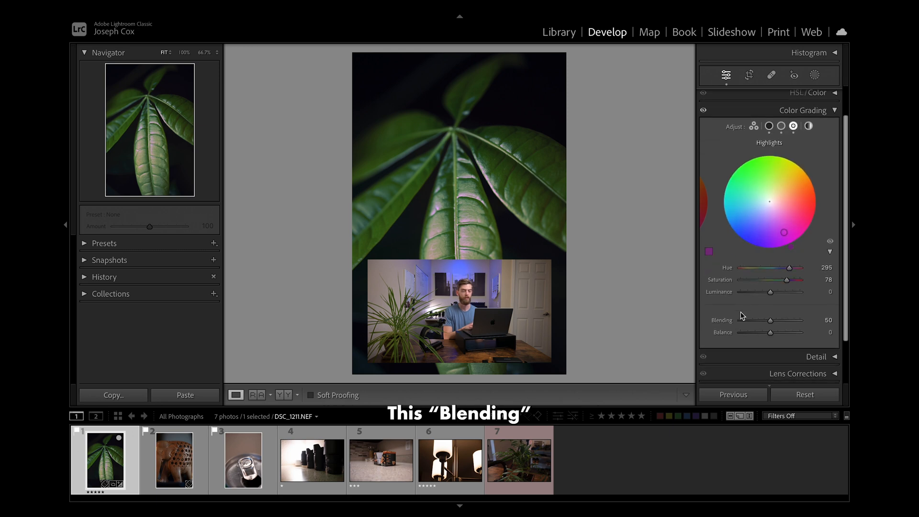
pyautogui.scroll(1, 735, 321)
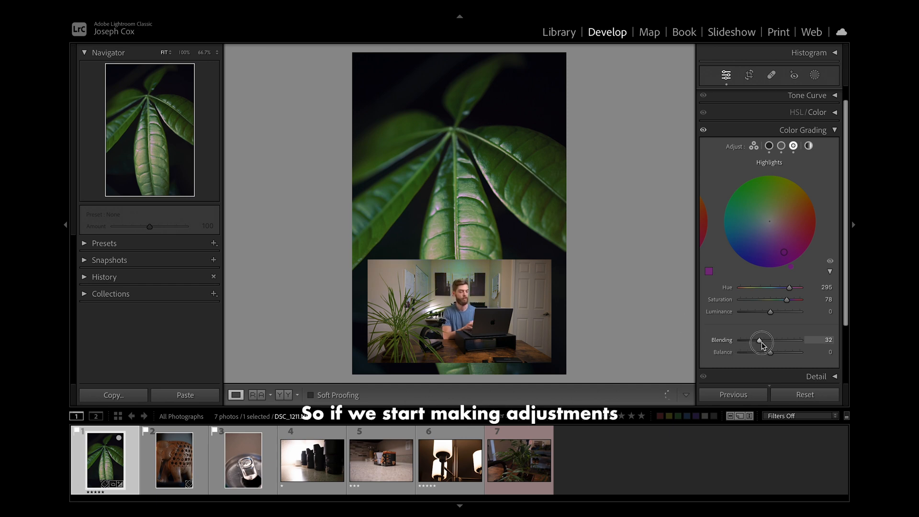
pyautogui.moveTo(761, 343)
pyautogui.mouseDown()
pyautogui.moveTo(787, 343)
pyautogui.moveTo(750, 349)
pyautogui.moveTo(755, 357)
pyautogui.mouseUp()
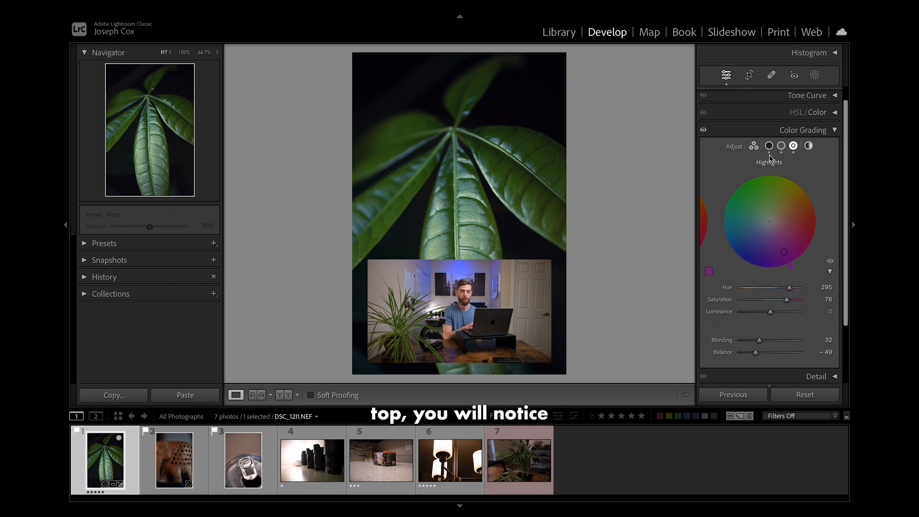
# Apply a Global green tint to the whole photo with hue 157, saturation 49 and luminance -19
pyautogui.click(808, 146)
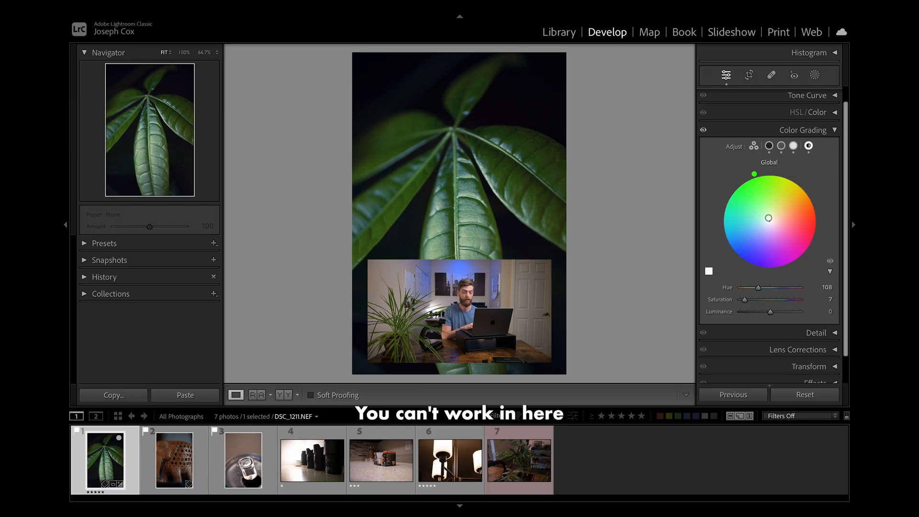
pyautogui.moveTo(768, 218)
pyautogui.mouseDown()
pyautogui.moveTo(774, 209)
pyautogui.moveTo(783, 214)
pyautogui.mouseUp()
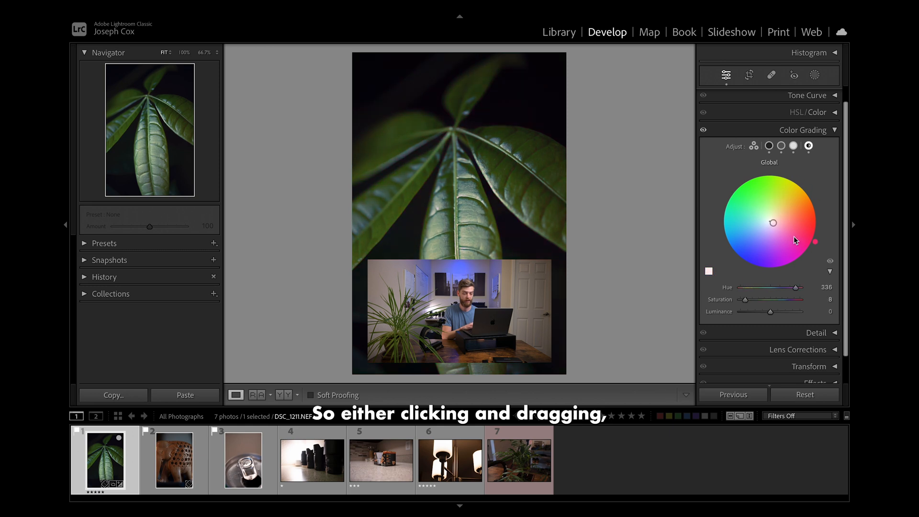
pyautogui.click(761, 289)
pyautogui.click(762, 300)
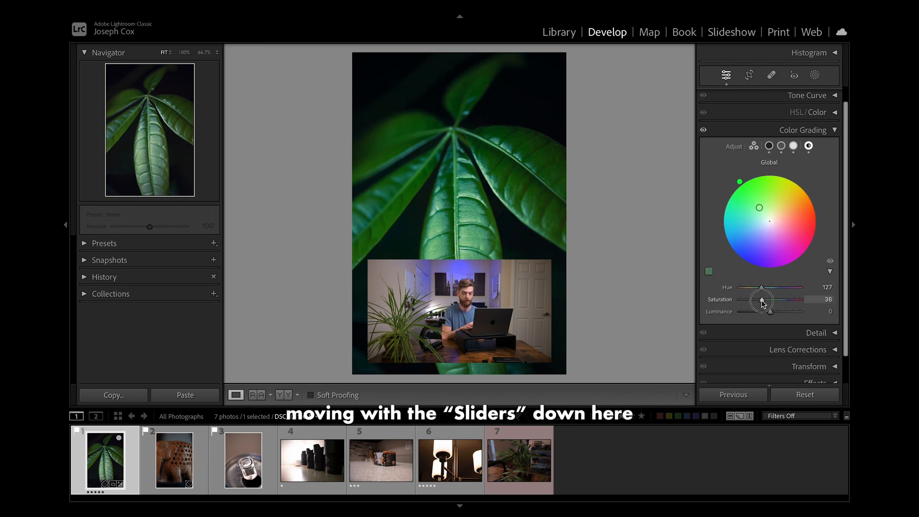
pyautogui.click(830, 272)
pyautogui.moveTo(722, 283); pyautogui.dragTo(766, 301)
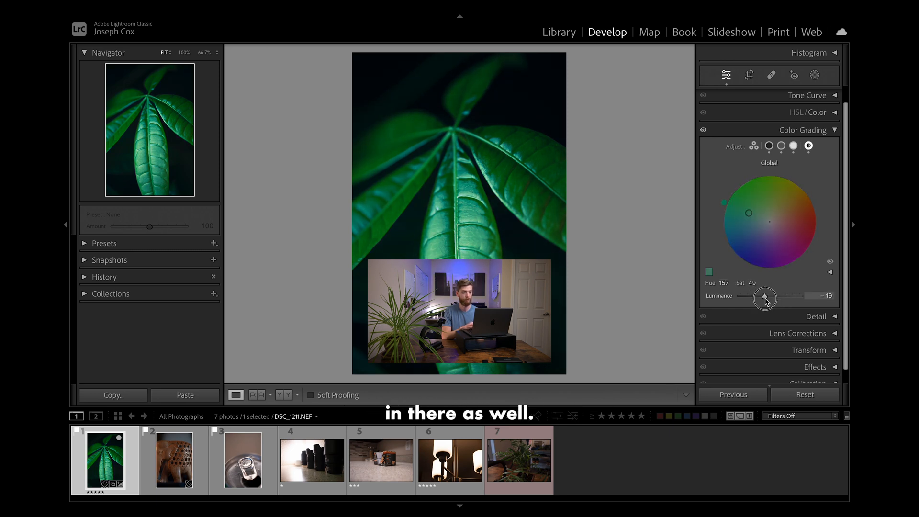
# Hide the Shadows grading adjustment to compare the leaf photo without it
pyautogui.click(769, 146)
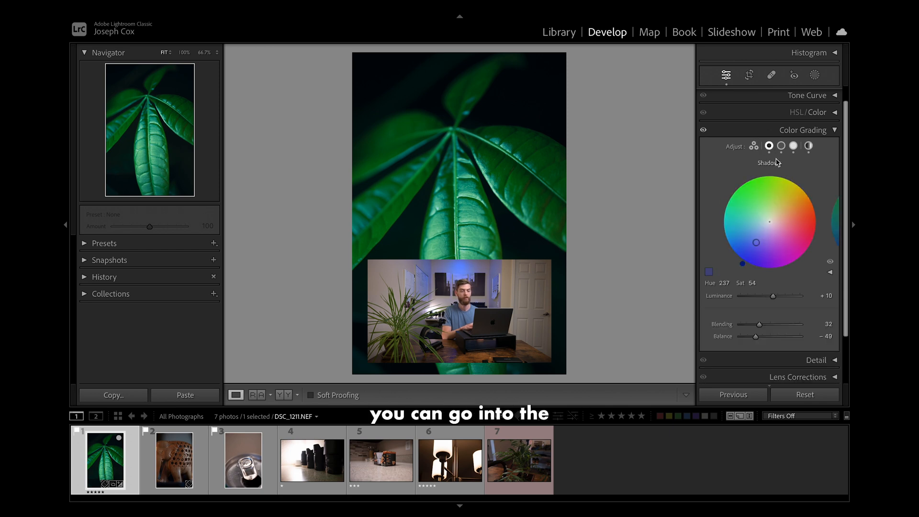
pyautogui.click(830, 264)
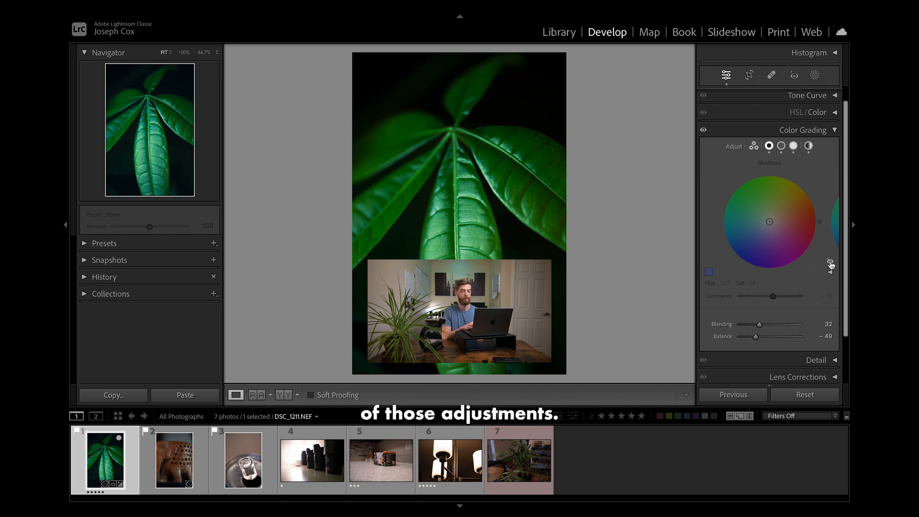